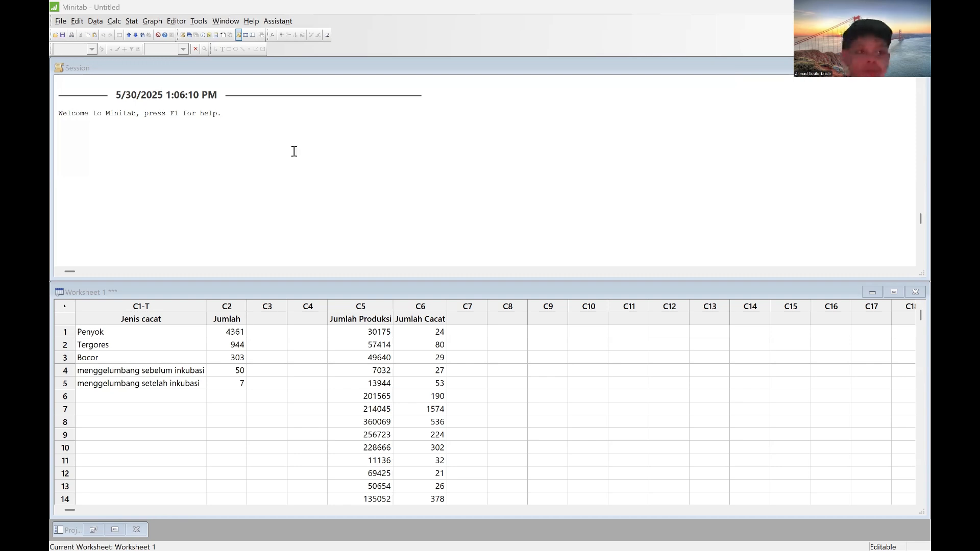
Step: Create a Pareto chart of Jenis cacat with Jumlah as the frequencies, without combining the remaining defects
{"action": "left_click", "coordinate": [131, 21]}
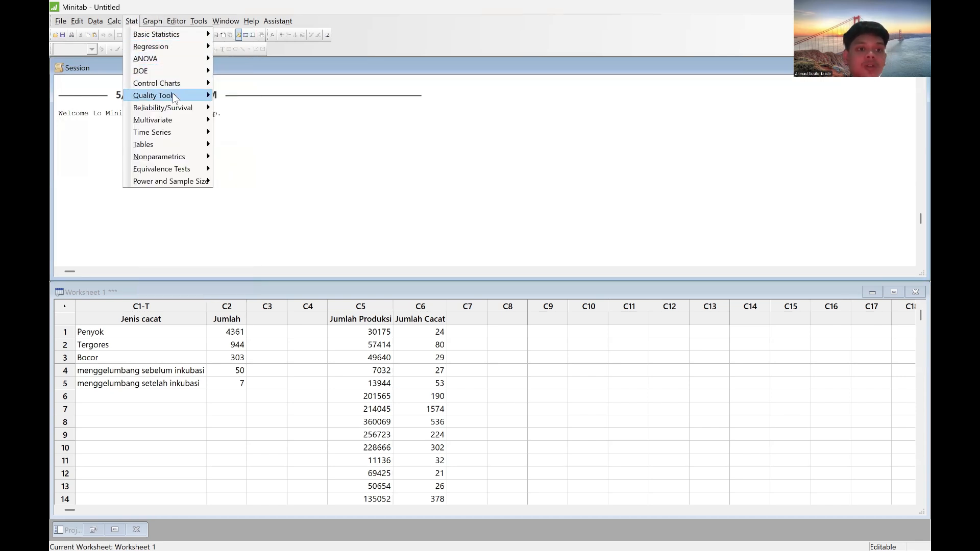
{"action": "mouse_move", "coordinate": [174, 97]}
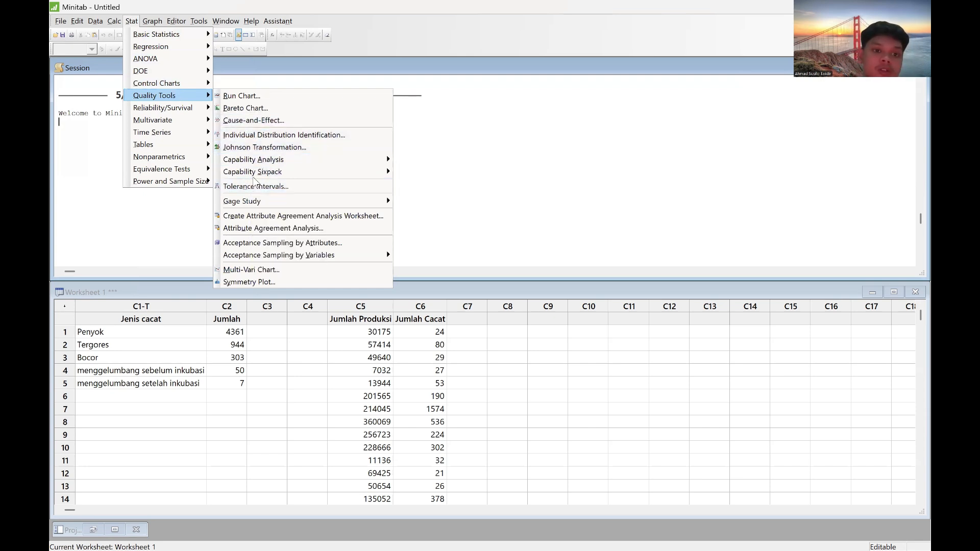
{"action": "mouse_move", "coordinate": [260, 176]}
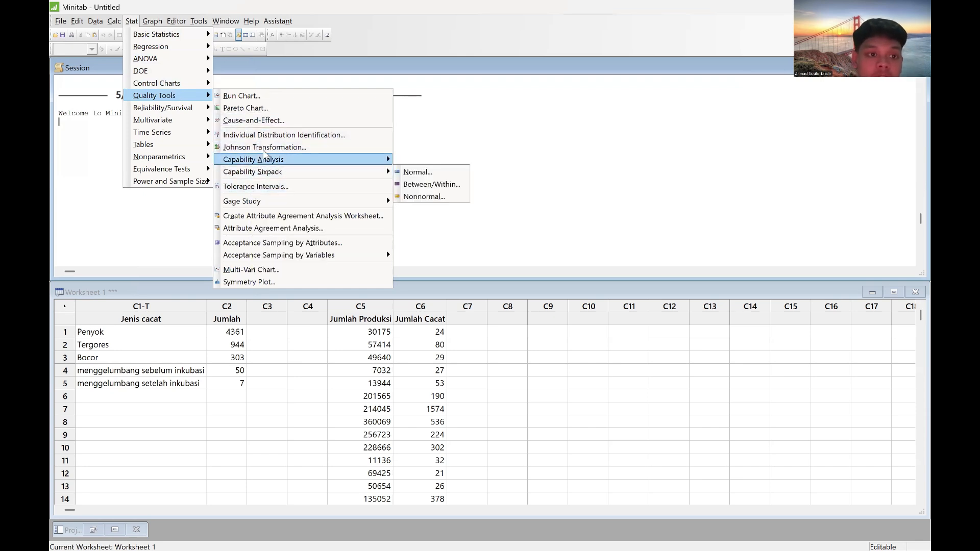
{"action": "left_click", "coordinate": [257, 107]}
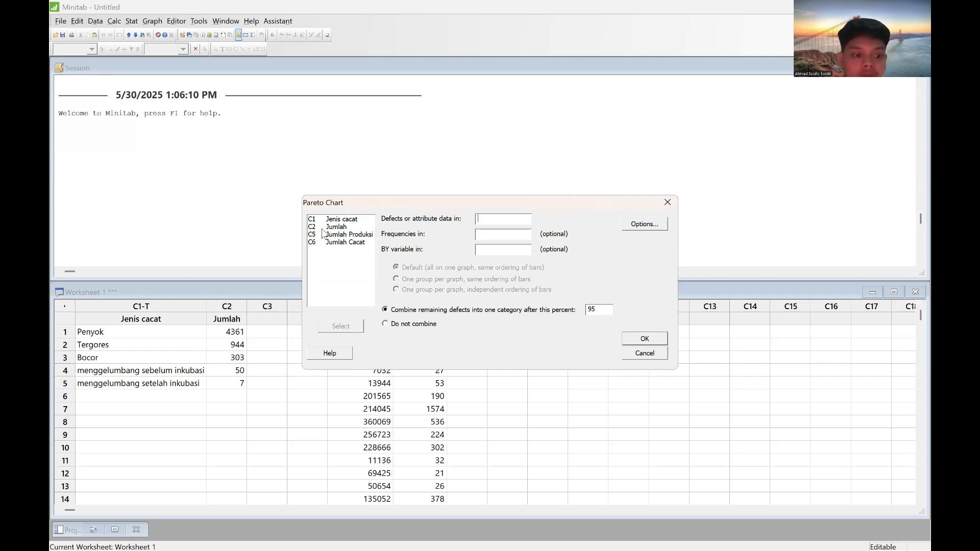
{"action": "double_click", "coordinate": [351, 220]}
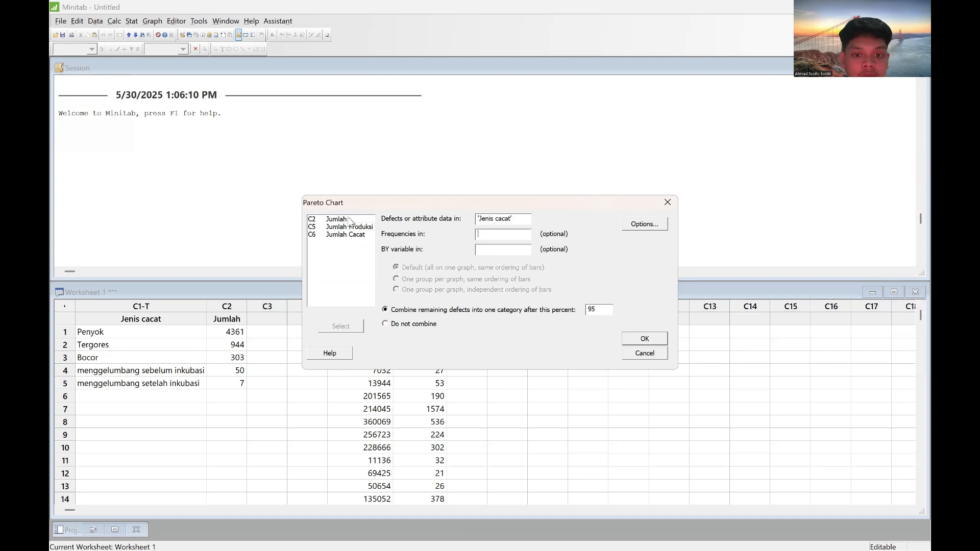
{"action": "double_click", "coordinate": [349, 220]}
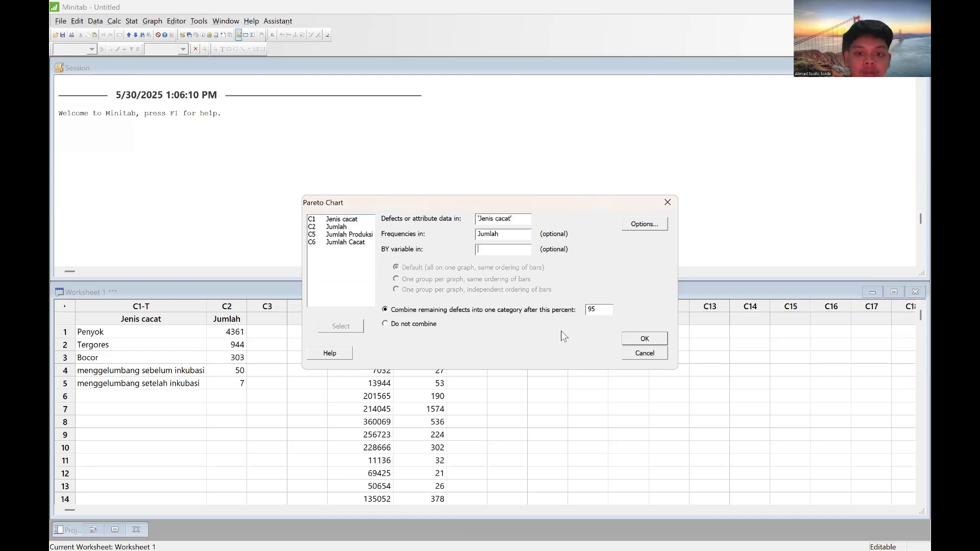
{"action": "left_click", "coordinate": [386, 324]}
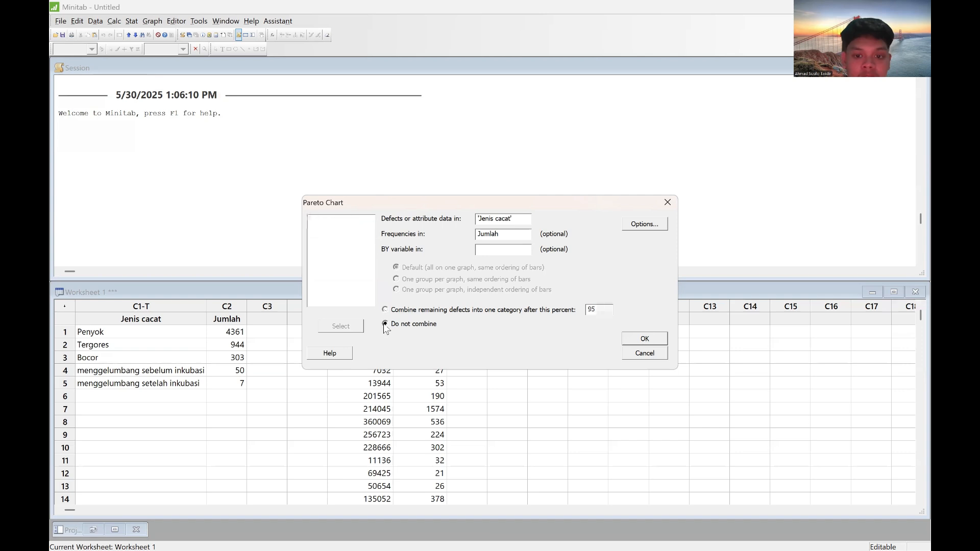
{"action": "left_click", "coordinate": [642, 339]}
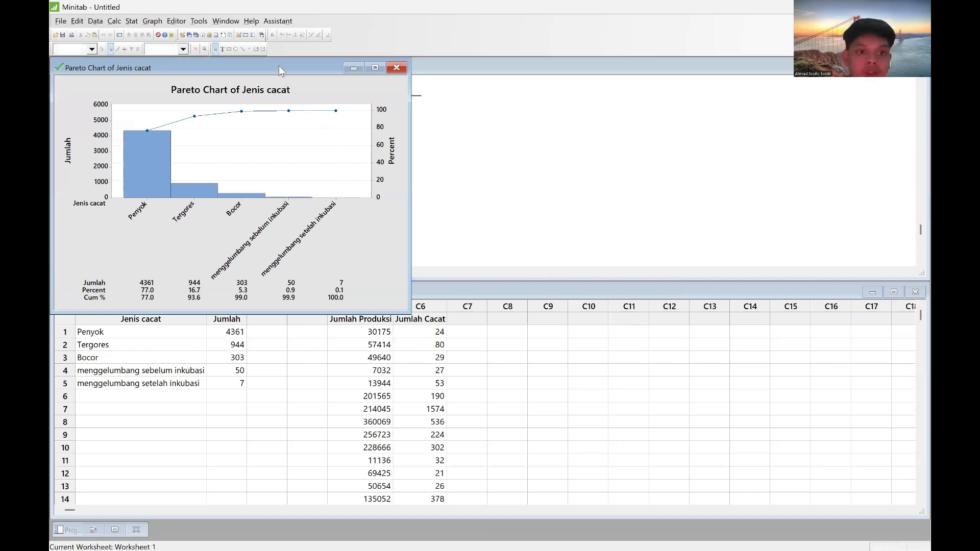
Step: Move the Pareto chart window clear of the worksheet data to review it, and minimise it while keeping it in the project
{"action": "left_click_drag", "start_coordinate": [279, 66], "coordinate": [588, 58]}
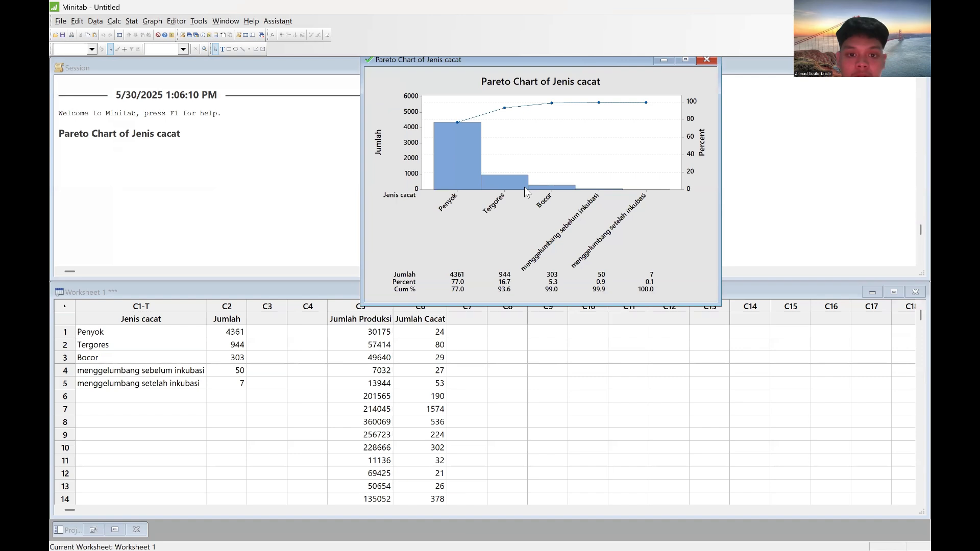
{"action": "mouse_move", "coordinate": [526, 191]}
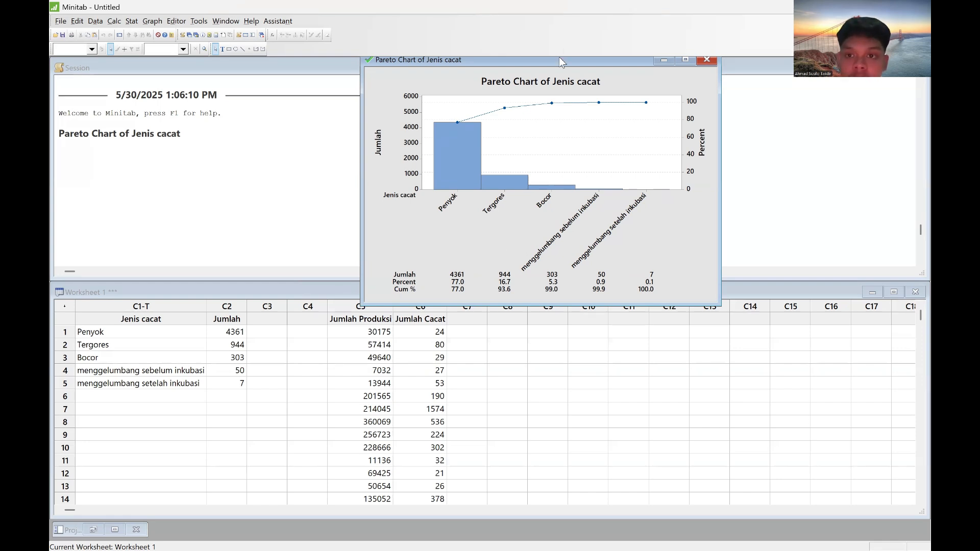
{"action": "left_click_drag", "start_coordinate": [559, 57], "coordinate": [568, 62]}
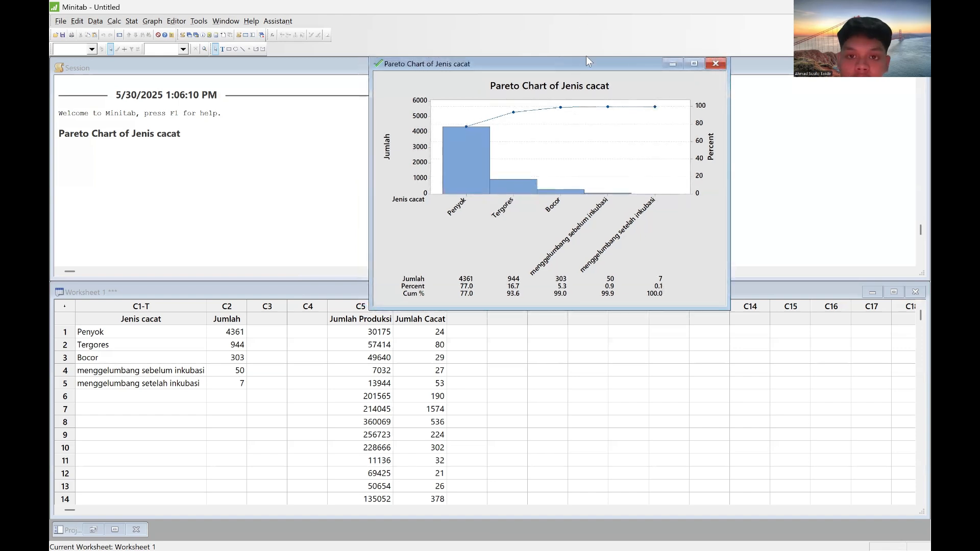
{"action": "left_click_drag", "start_coordinate": [586, 60], "coordinate": [557, 58]}
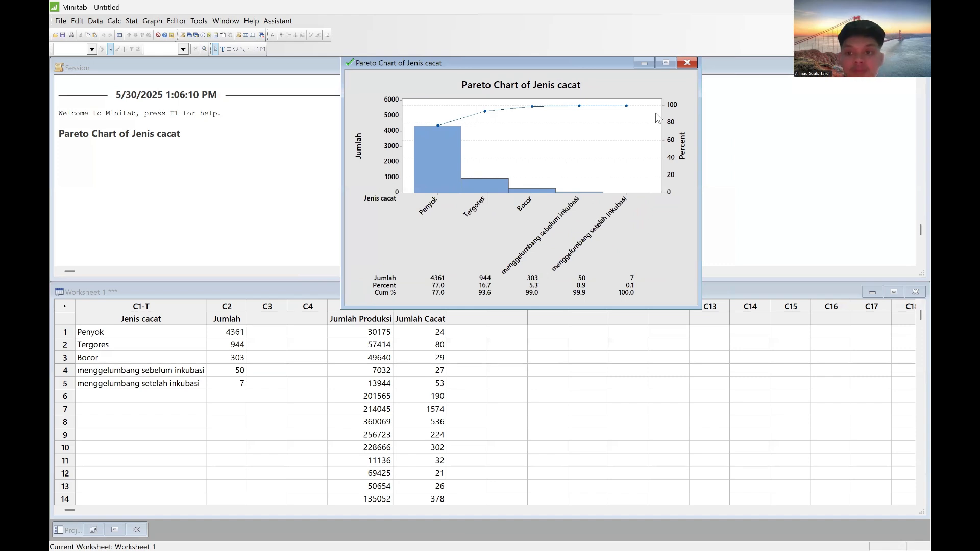
{"action": "left_click", "coordinate": [684, 64]}
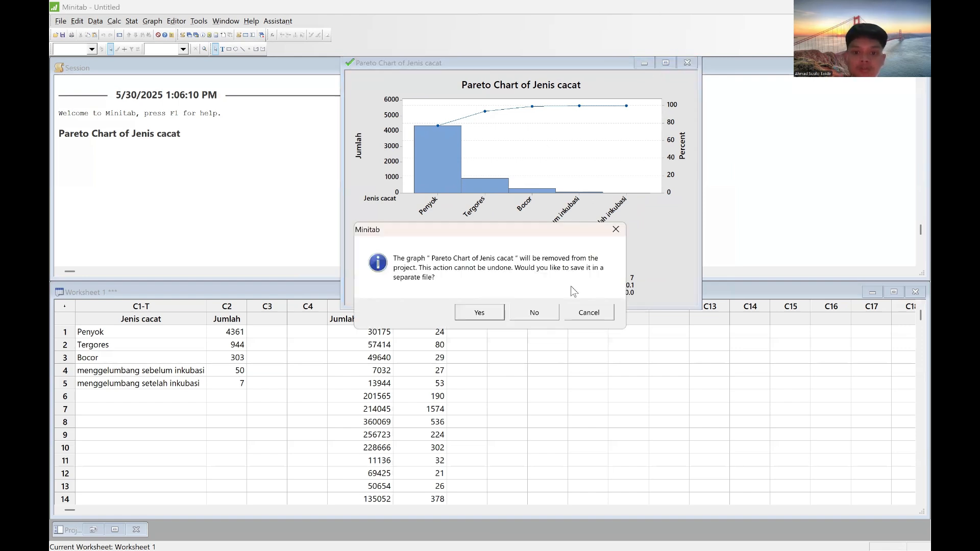
{"action": "left_click", "coordinate": [646, 61]}
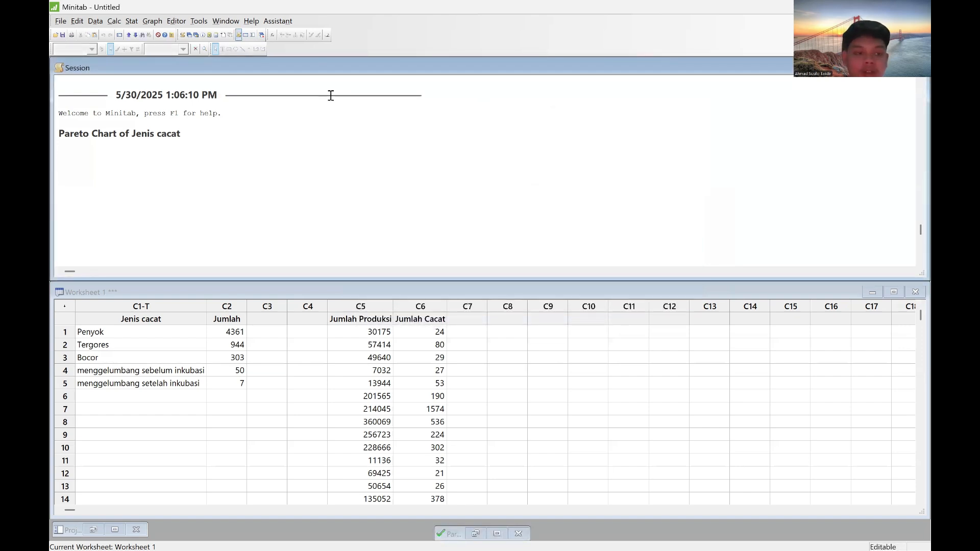
Step: Start a Capability Sixpack for the normal distribution with Jumlah Produksi as the single data column
{"action": "left_click", "coordinate": [131, 23]}
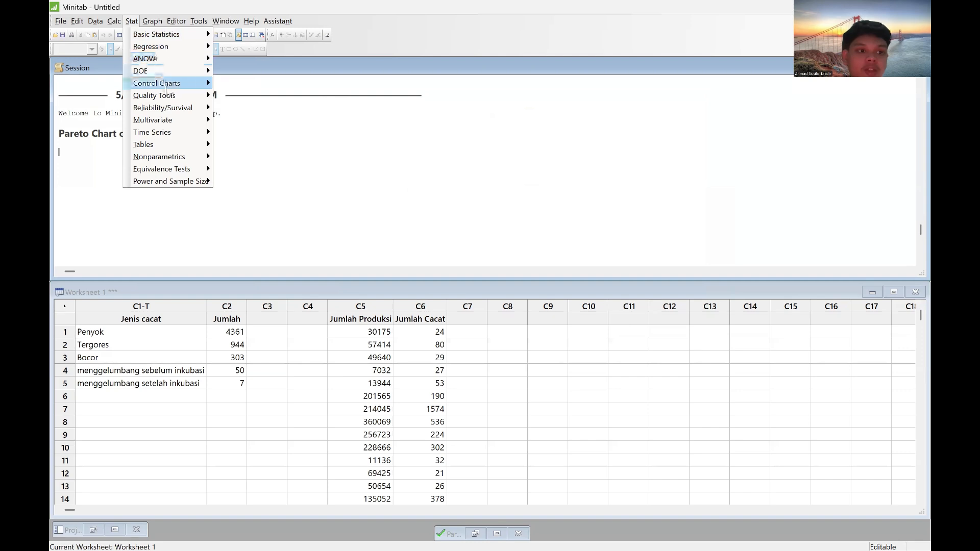
{"action": "mouse_move", "coordinate": [167, 87]}
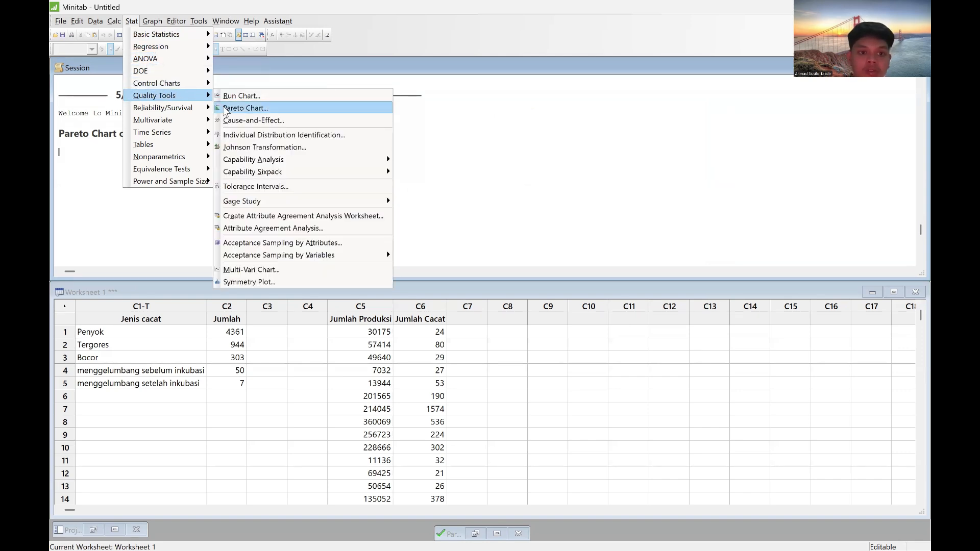
{"action": "mouse_move", "coordinate": [289, 156]}
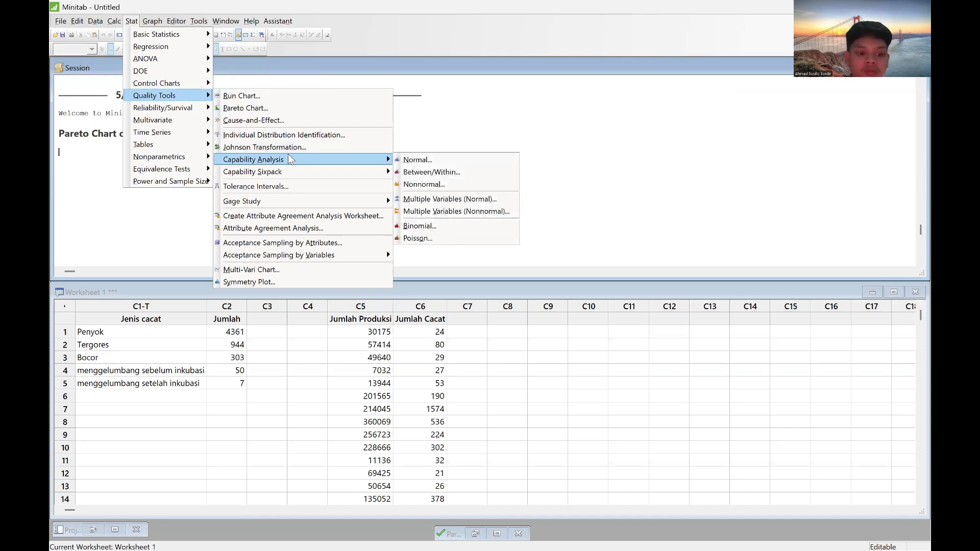
{"action": "mouse_move", "coordinate": [333, 167]}
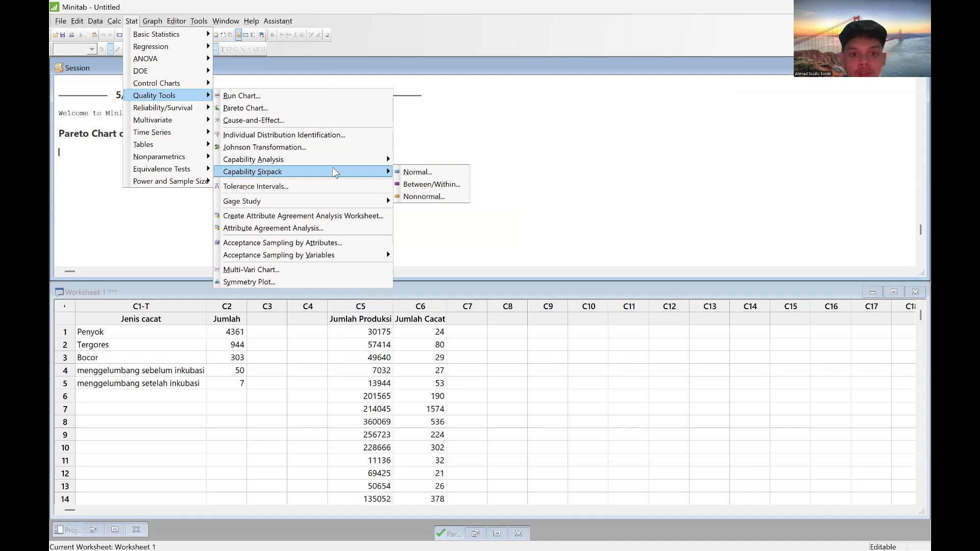
{"action": "left_click", "coordinate": [409, 175]}
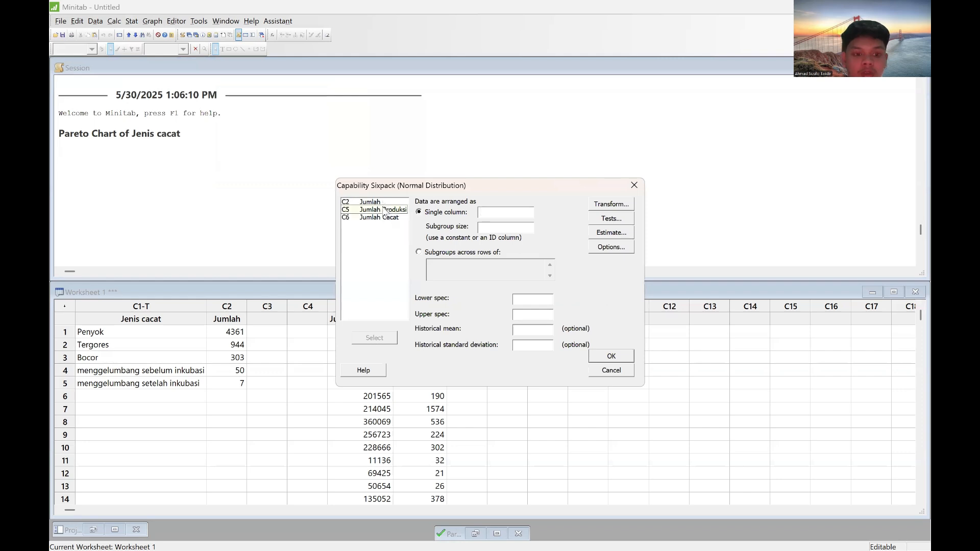
{"action": "double_click", "coordinate": [384, 210]}
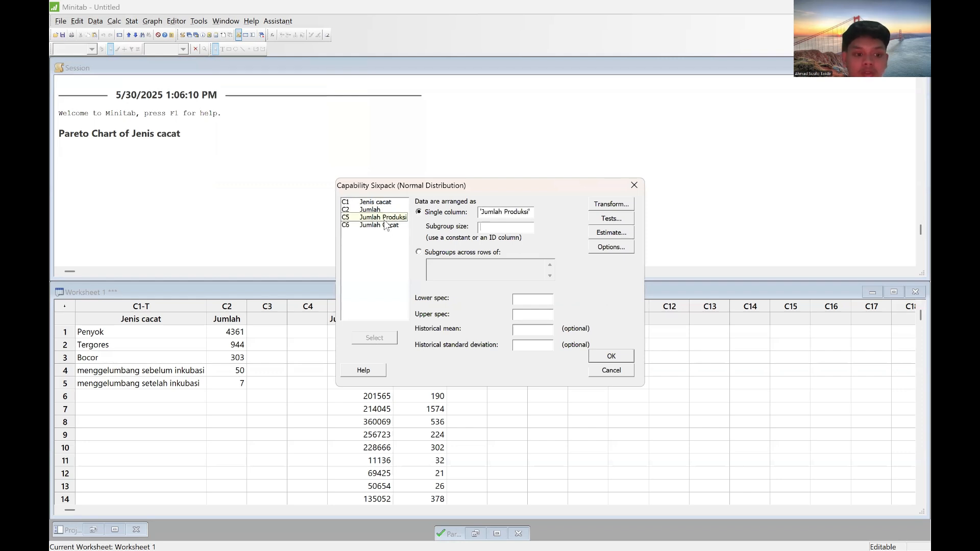
{"action": "double_click", "coordinate": [384, 217]}
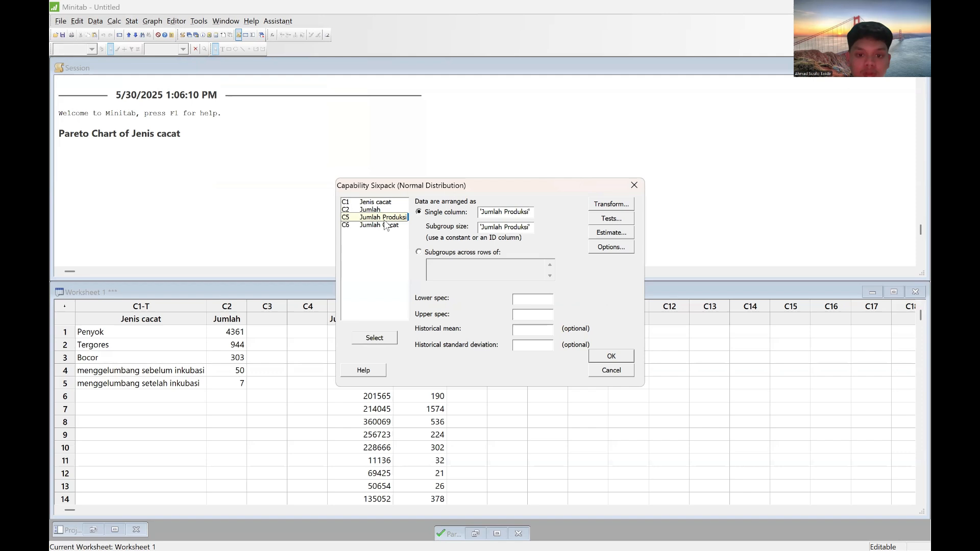
{"action": "double_click", "coordinate": [531, 228]}
{"action": "key", "text": "BackSpace"}
{"action": "key", "text": "BackSpace"}
{"action": "key", "text": "BackSpace"}
{"action": "key", "text": "BackSpace"}
{"action": "key", "text": "BackSpace"}
{"action": "key", "text": "BackSpace"}
{"action": "key", "text": "BackSpace"}
{"action": "key", "text": "BackSpace"}
{"action": "key", "text": "BackSpace"}
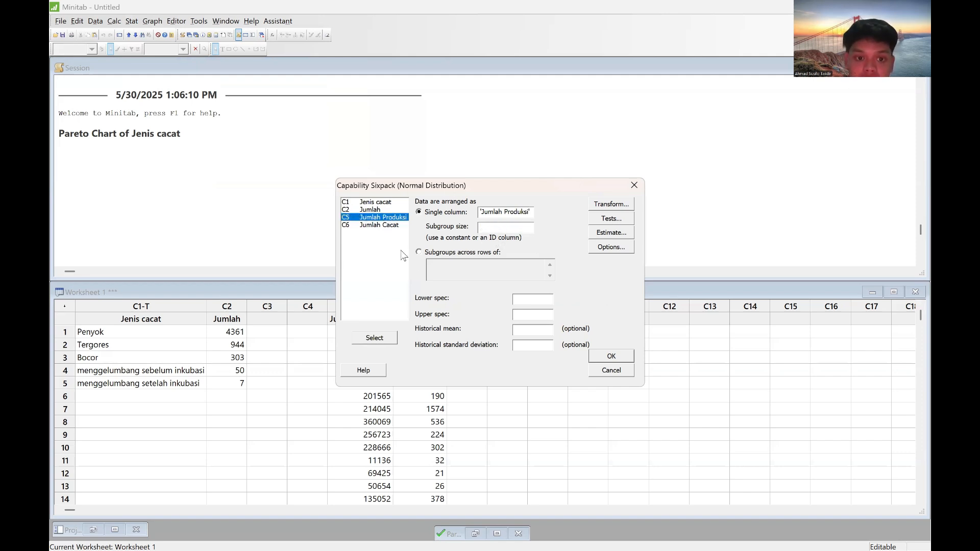
Step: Use Jumlah Cacat as the subgroup size, set the lower spec to 0 and upper spec to 1574, and generate the Sixpack report
{"action": "double_click", "coordinate": [392, 225]}
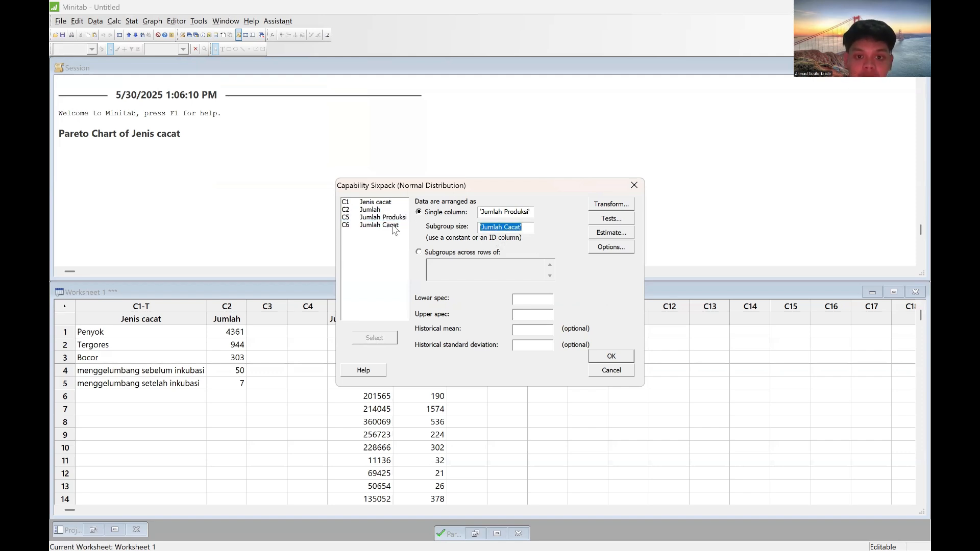
{"action": "left_click", "coordinate": [521, 300]}
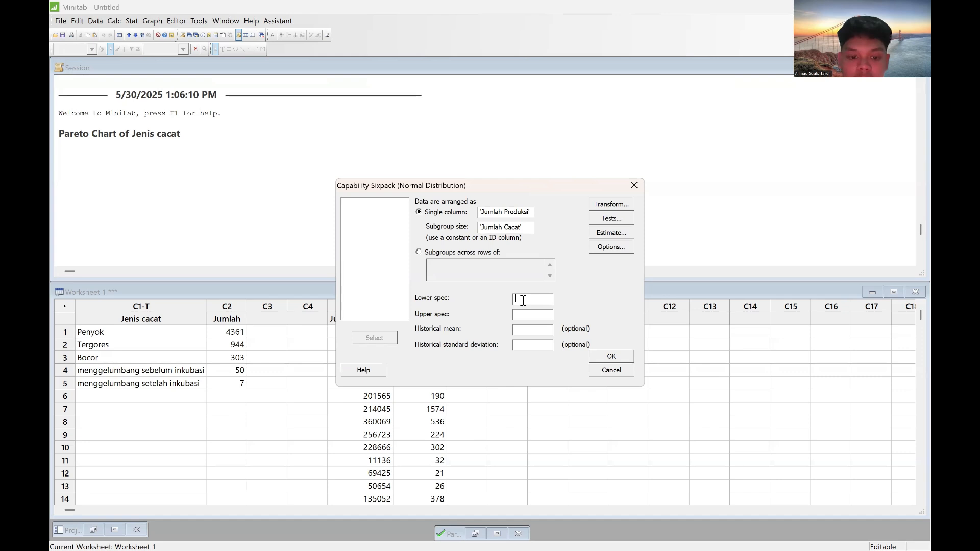
{"action": "type", "text": "0"}
{"action": "left_click_drag", "start_coordinate": [550, 188], "coordinate": [691, 53]}
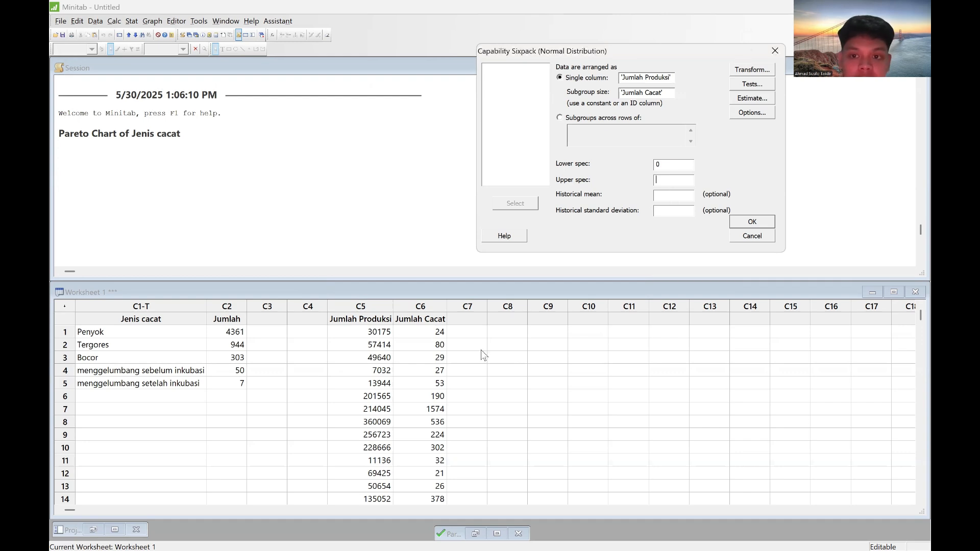
{"action": "type", "text": "1574"}
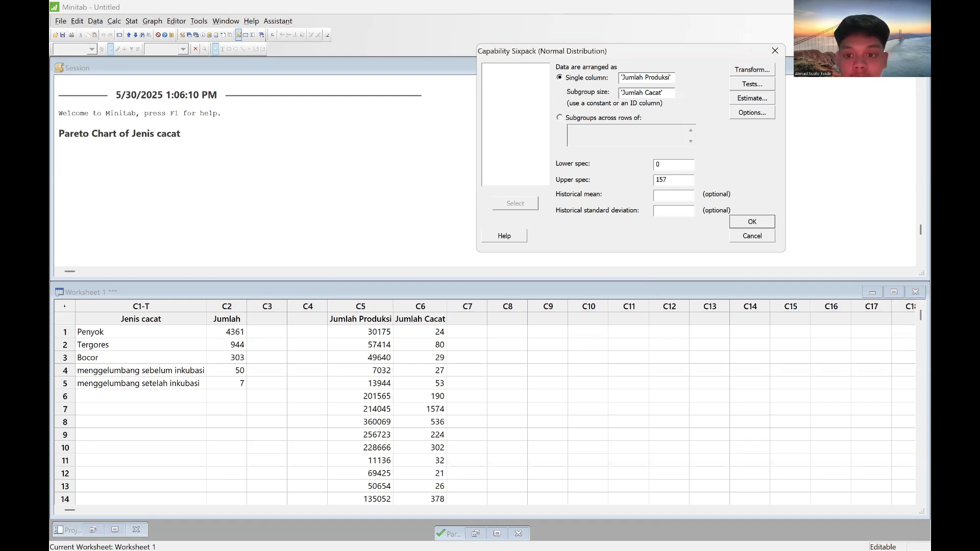
{"action": "left_click", "coordinate": [750, 222]}
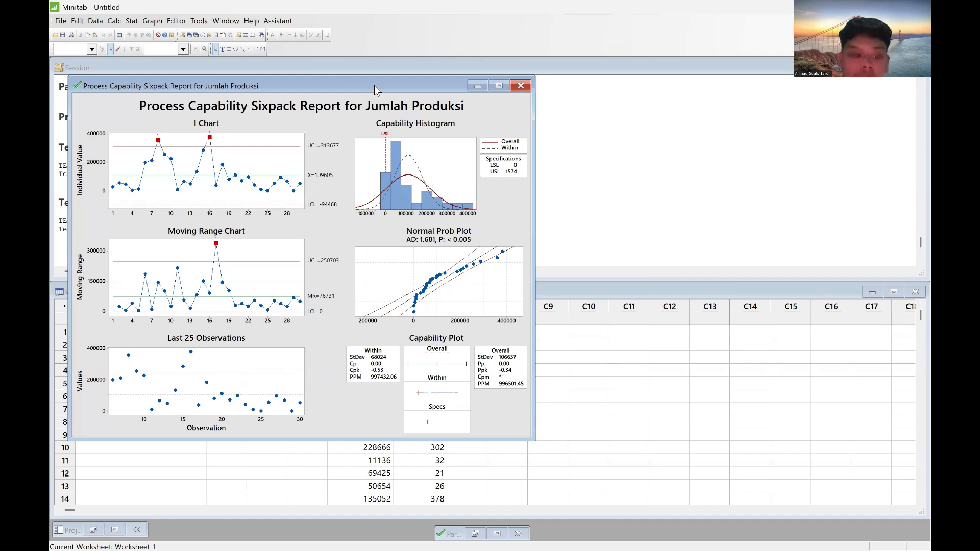
Step: Move the Process Capability Sixpack report aside to review its charts, and minimise it
{"action": "left_click_drag", "start_coordinate": [374, 87], "coordinate": [607, 90]}
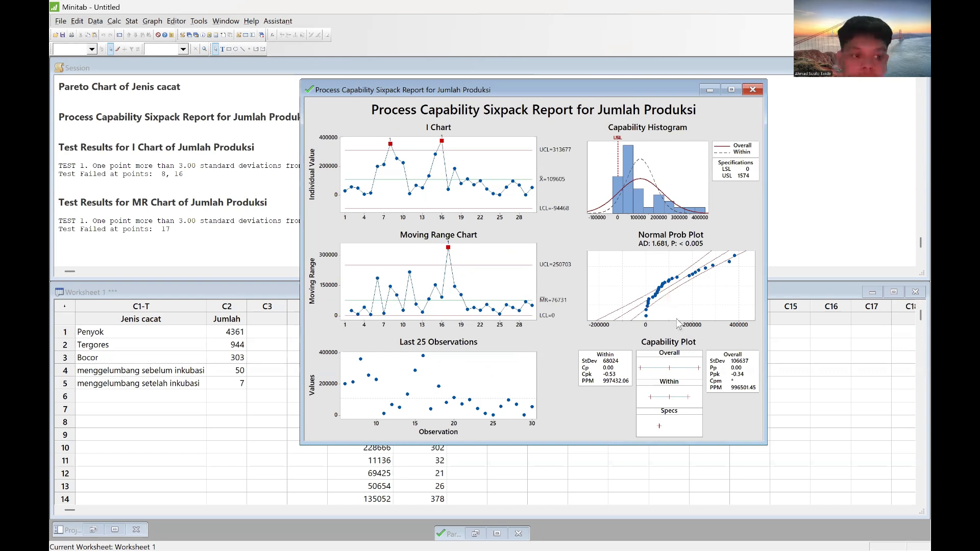
{"action": "mouse_move", "coordinate": [679, 294]}
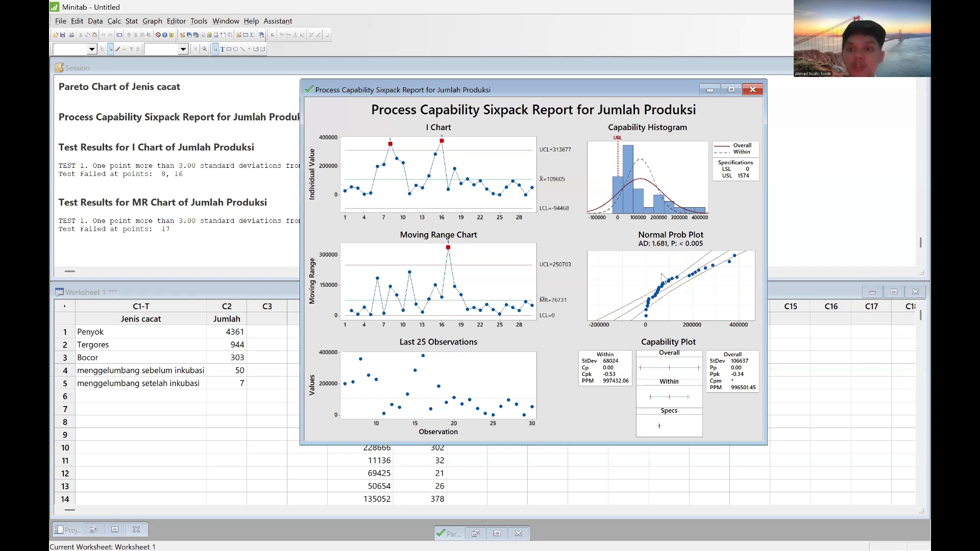
{"action": "left_click", "coordinate": [715, 91]}
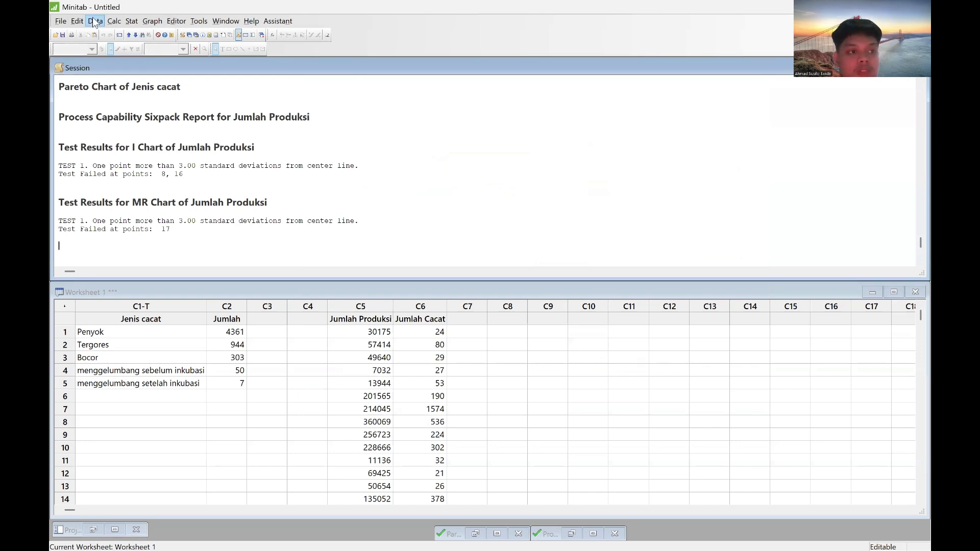
Step: Start an attributes P chart with Jumlah Cacat as the variable
{"action": "left_click", "coordinate": [132, 21]}
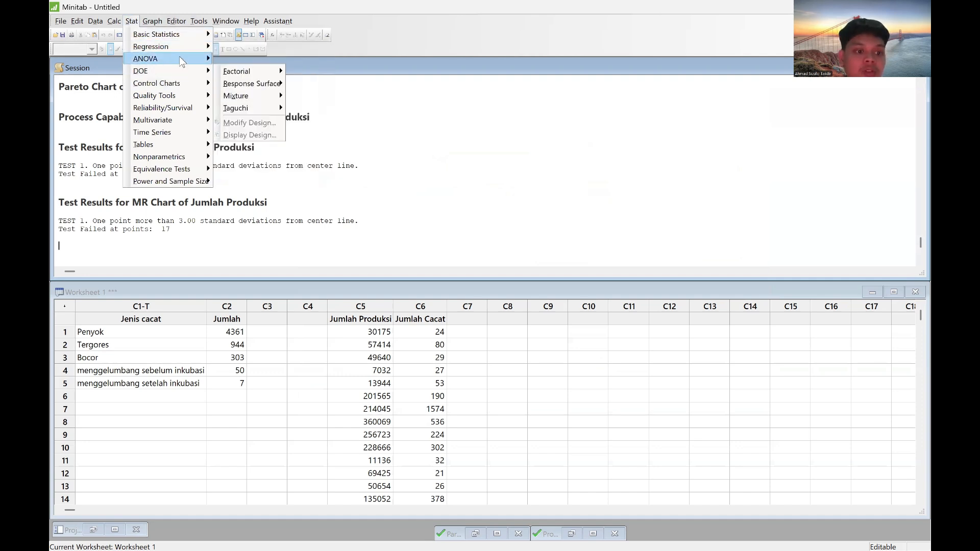
{"action": "mouse_move", "coordinate": [179, 58]}
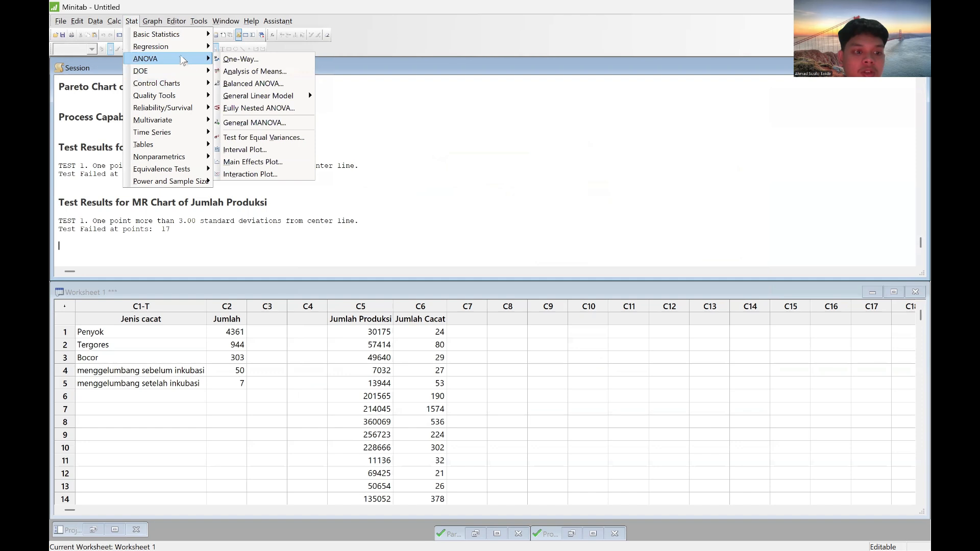
{"action": "mouse_move", "coordinate": [204, 85]}
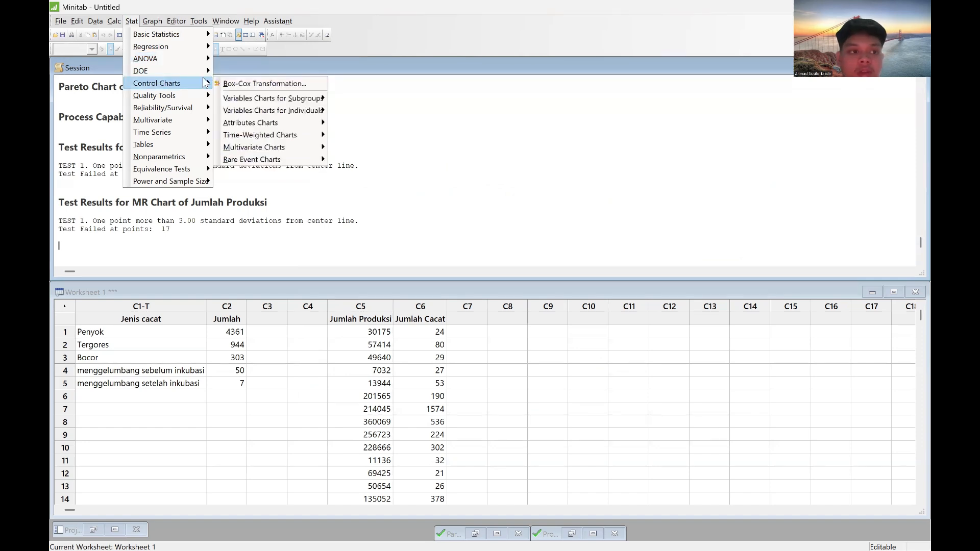
{"action": "mouse_move", "coordinate": [244, 102]}
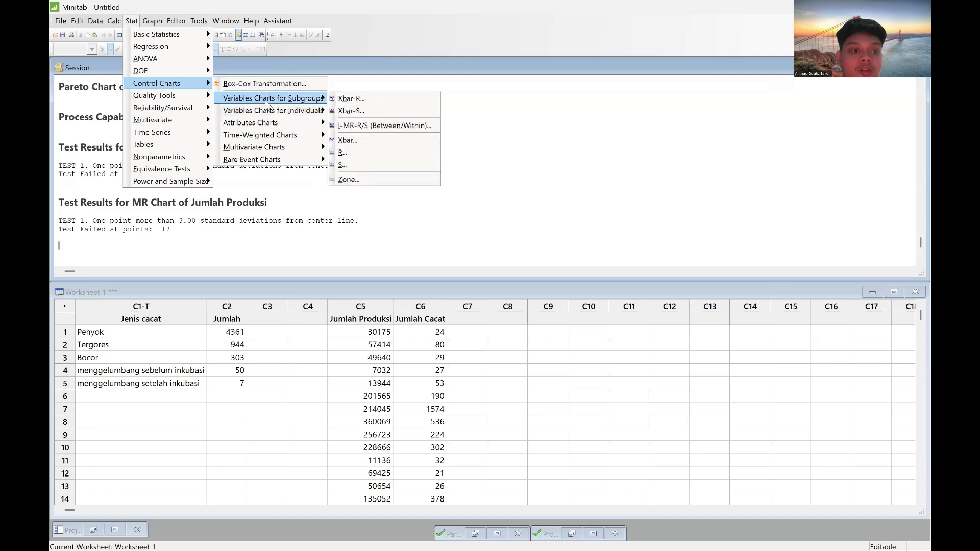
{"action": "mouse_move", "coordinate": [273, 122]}
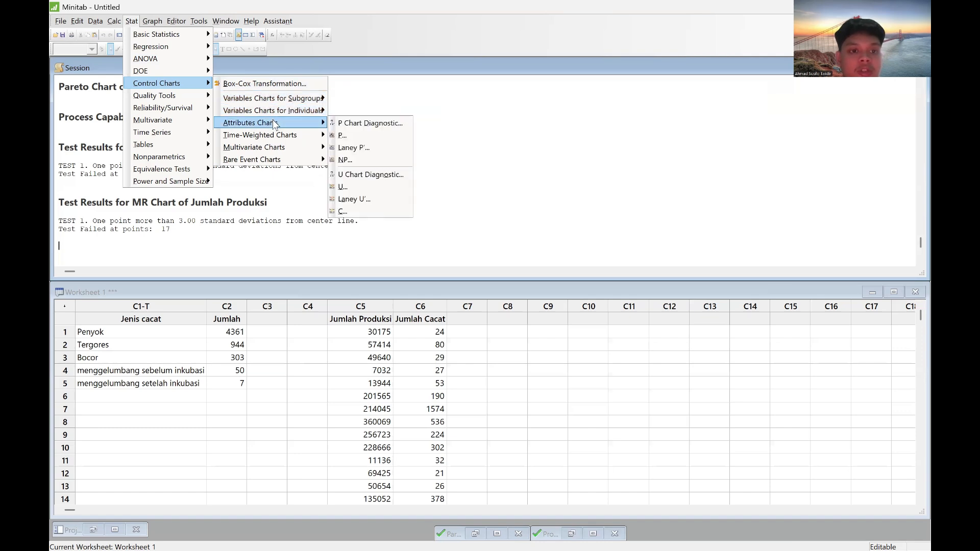
{"action": "left_click", "coordinate": [347, 135]}
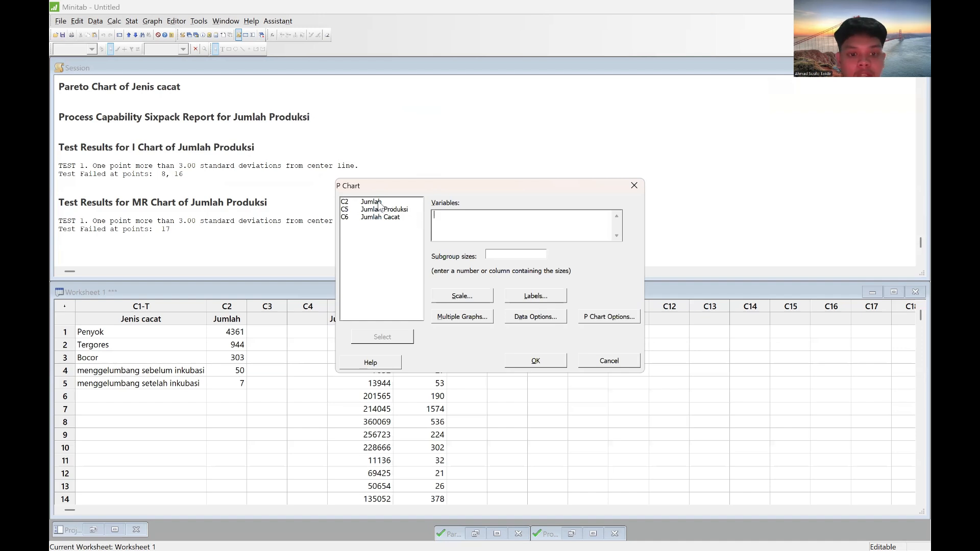
{"action": "double_click", "coordinate": [385, 218]}
{"action": "double_click", "coordinate": [397, 210]}
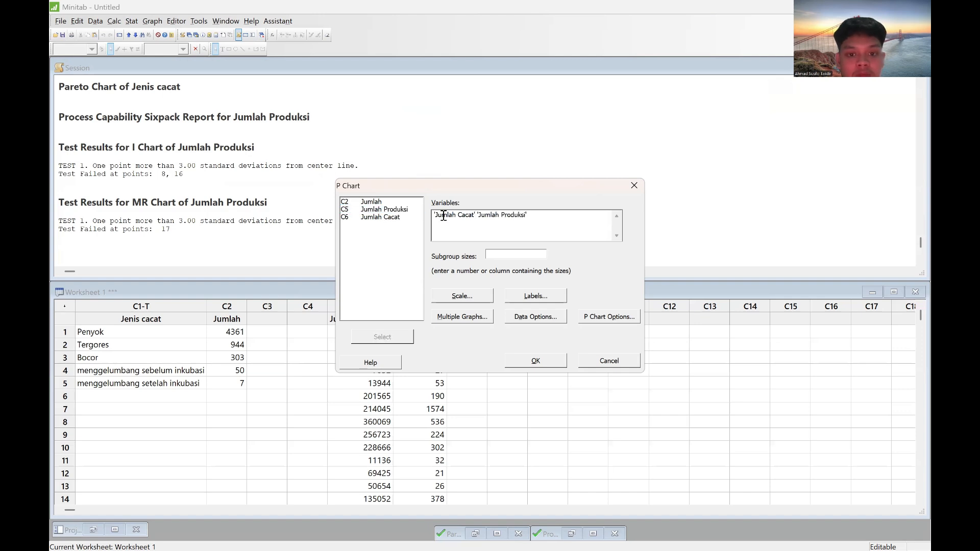
{"action": "key", "text": "BackSpace"}
{"action": "key", "text": "BackSpace"}
{"action": "key", "text": "BackSpace"}
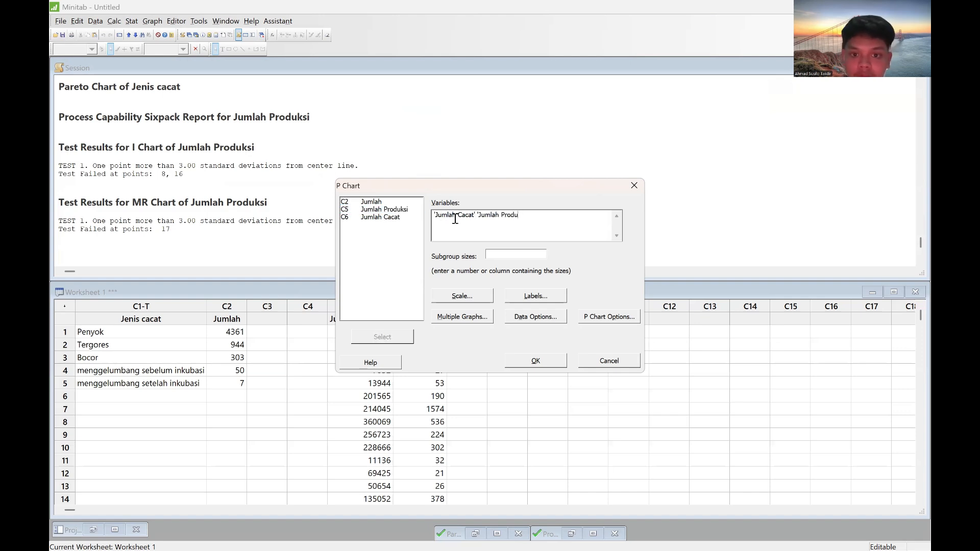
{"action": "key", "text": "BackSpace"}
{"action": "key", "text": "BackSpace"}
{"action": "key", "text": "BackSpace"}
{"action": "key", "text": "BackSpace"}
{"action": "key", "text": "BackSpace"}
{"action": "key", "text": "BackSpace"}
{"action": "key", "text": "BackSpace"}
{"action": "key", "text": "BackSpace"}
{"action": "key", "text": "BackSpace"}
{"action": "key", "text": "BackSpace"}
{"action": "key", "text": "BackSpace"}
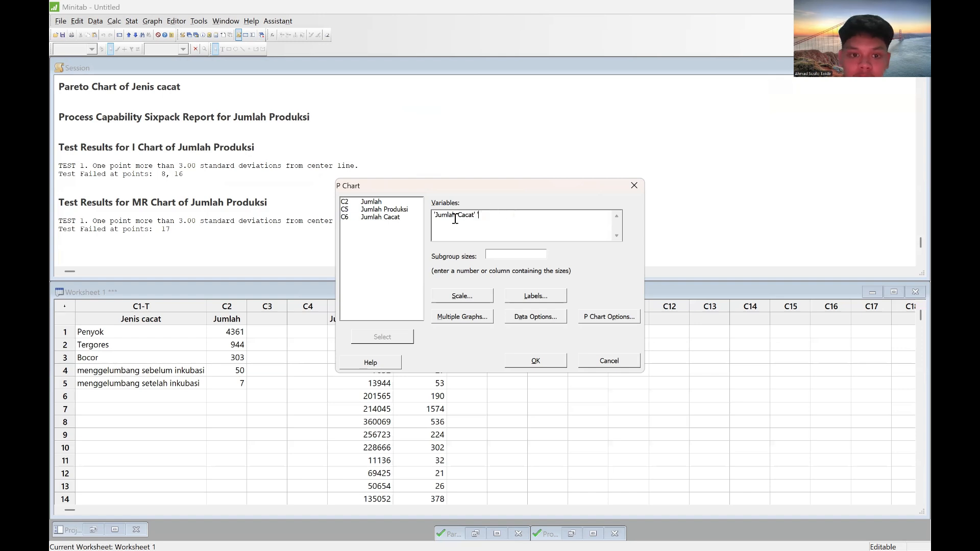
Step: Use Jumlah Produksi as the subgroup sizes and generate the P chart
{"action": "double_click", "coordinate": [404, 209]}
{"action": "left_click", "coordinate": [551, 362]}
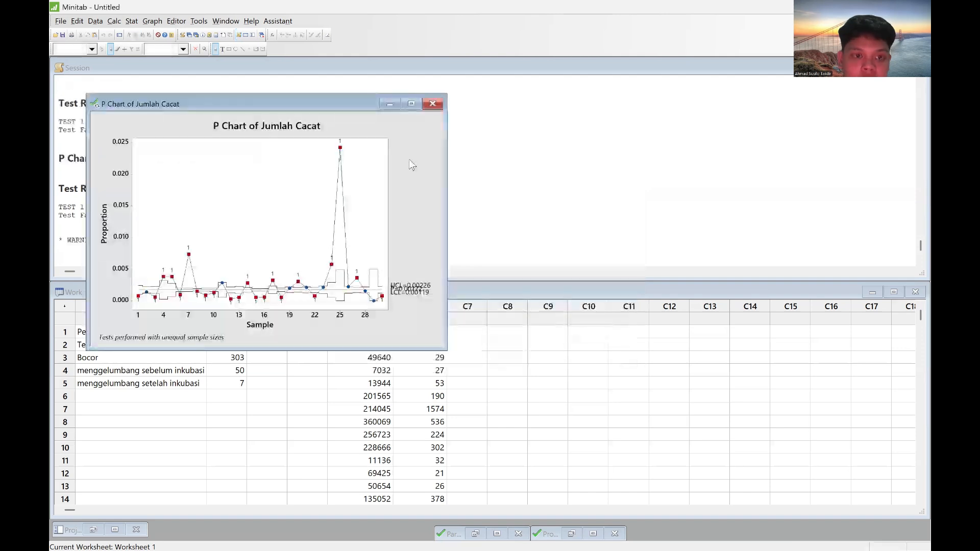
Step: Move the P chart of Jumlah Cacat aside to review its points and control limits, and minimise it
{"action": "left_click_drag", "start_coordinate": [332, 108], "coordinate": [611, 93]}
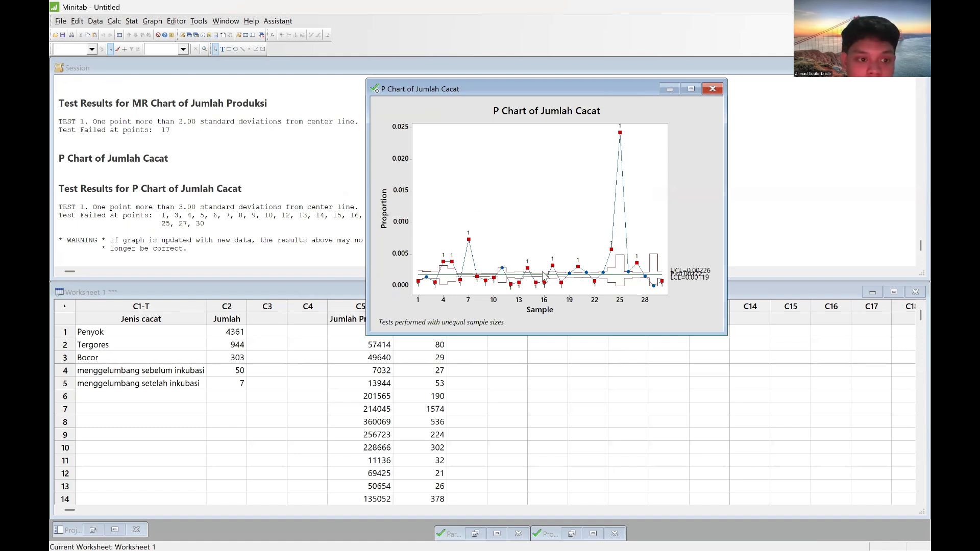
{"action": "mouse_move", "coordinate": [545, 277]}
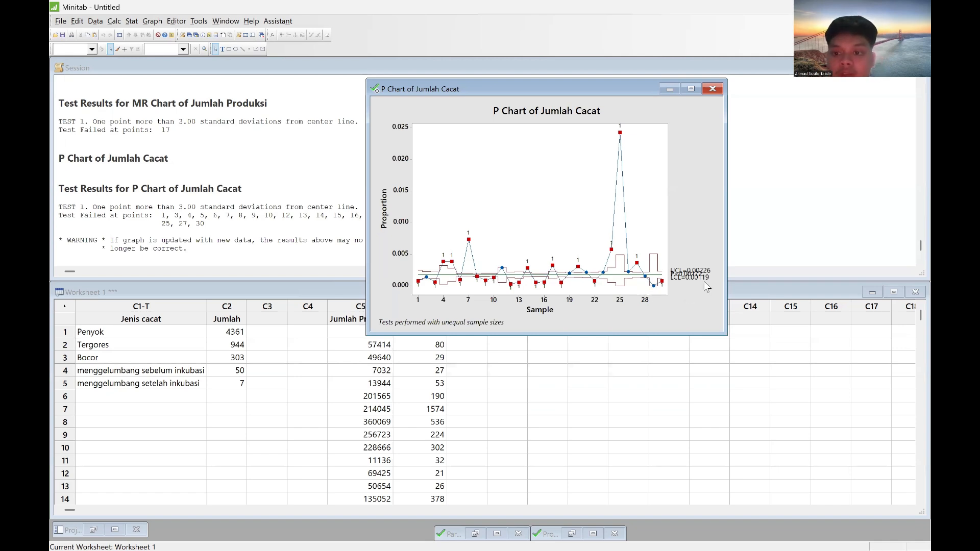
{"action": "left_click", "coordinate": [669, 89]}
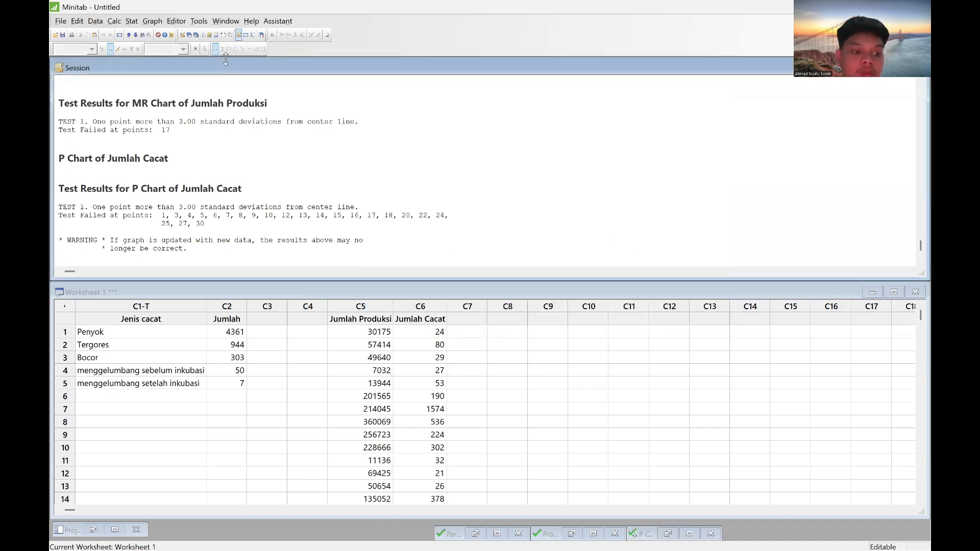
Step: Start a normal Capability Analysis with Jumlah Cacat as the single data column and Jumlah Produksi as the subgroup size
{"action": "left_click", "coordinate": [129, 22]}
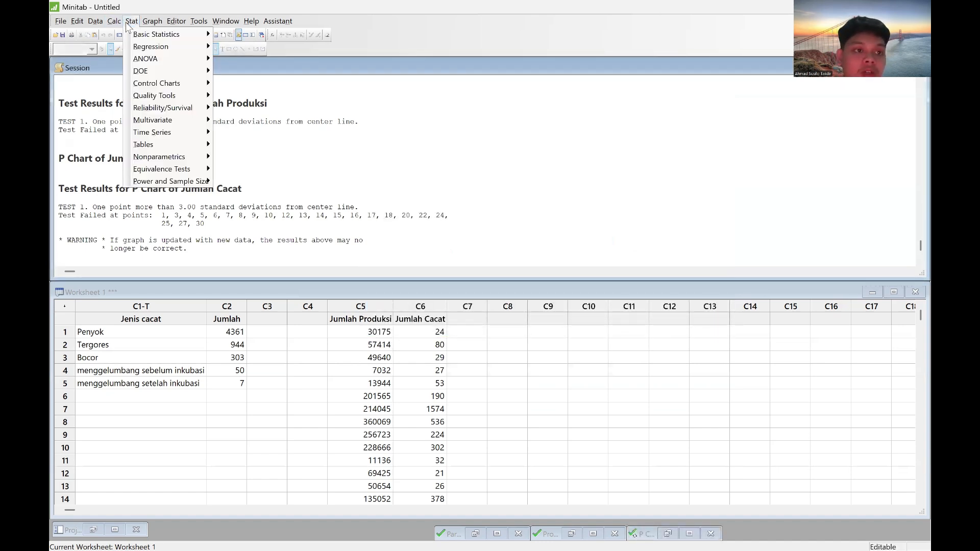
{"action": "mouse_move", "coordinate": [182, 98]}
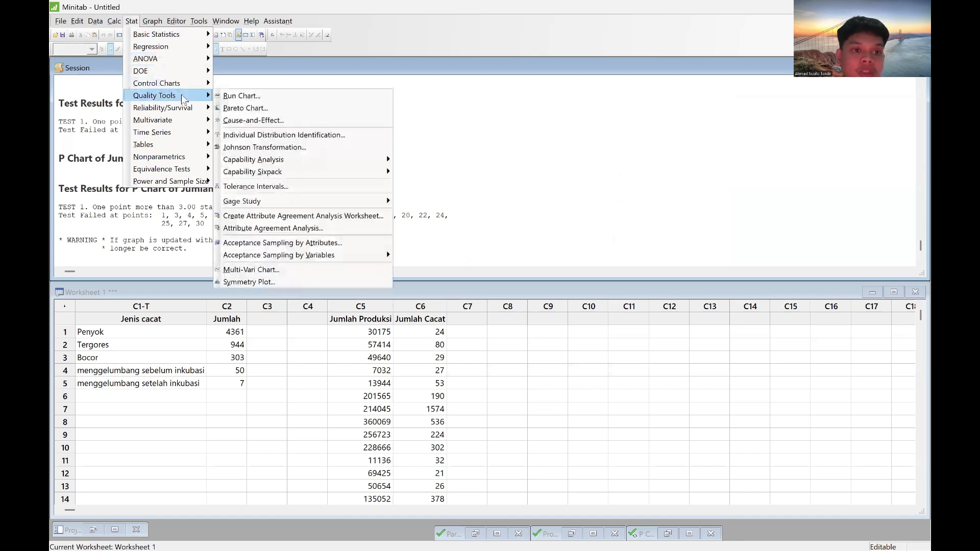
{"action": "mouse_move", "coordinate": [286, 162]}
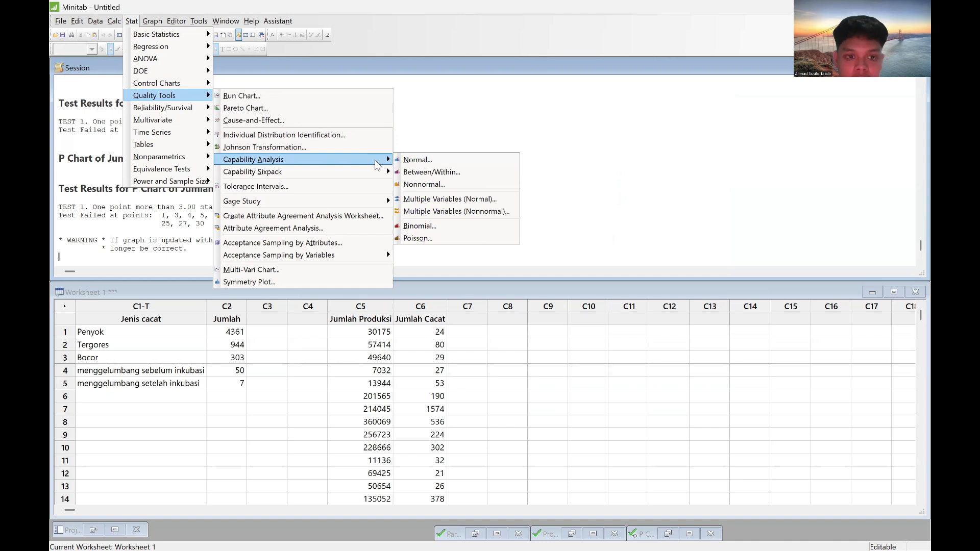
{"action": "left_click", "coordinate": [408, 160]}
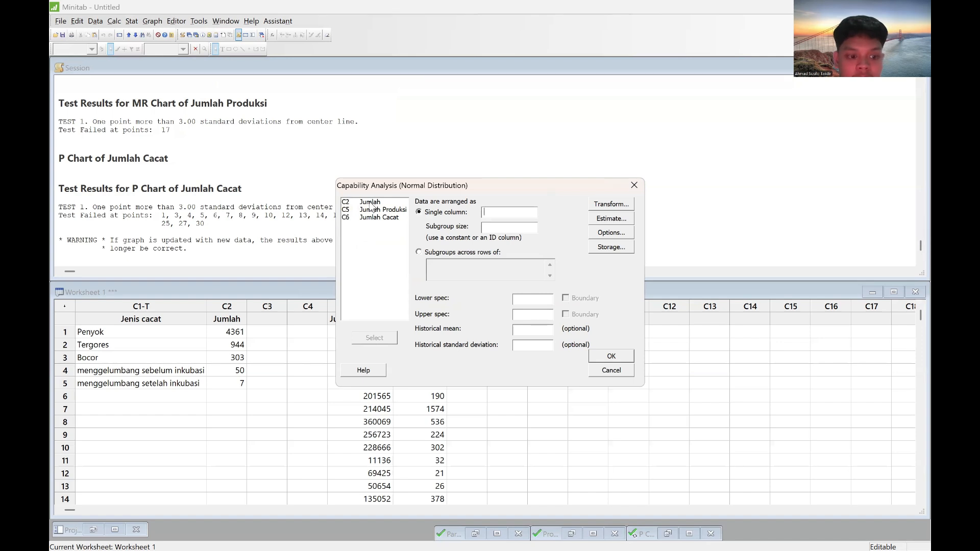
{"action": "left_click", "coordinate": [378, 211]}
{"action": "double_click", "coordinate": [380, 218]}
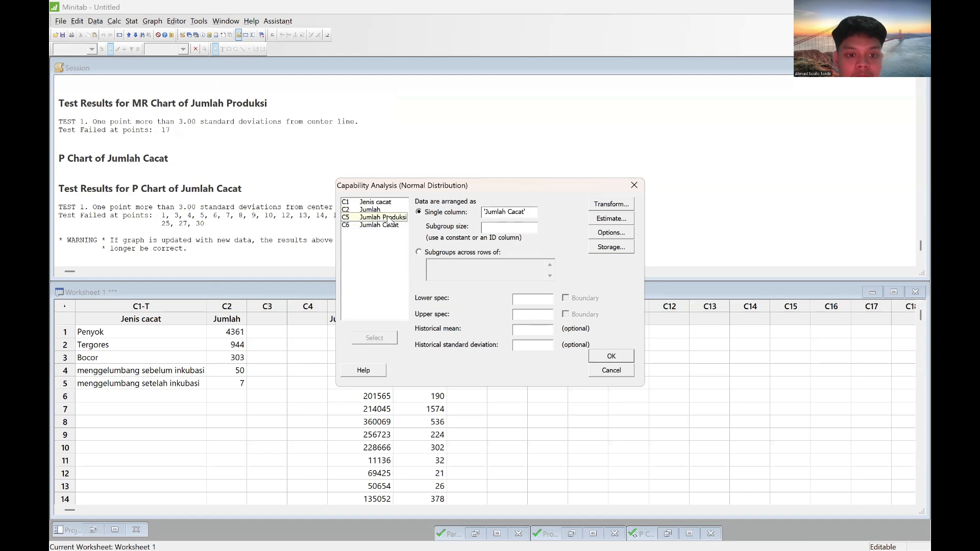
{"action": "double_click", "coordinate": [388, 219]}
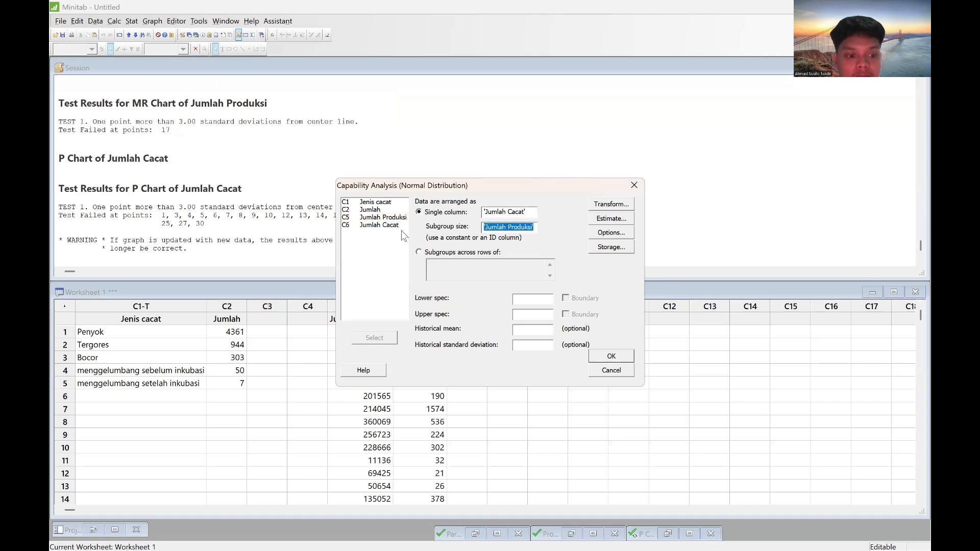
Step: Set the lower spec to 0 and the upper spec to 1574, and generate the capability report
{"action": "left_click", "coordinate": [531, 298]}
{"action": "type", "text": "0"}
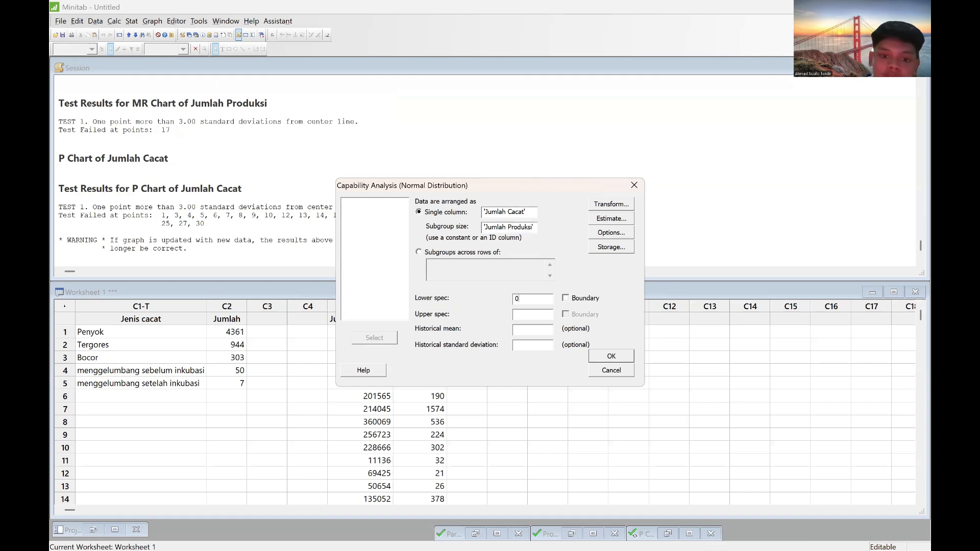
{"action": "left_click", "coordinate": [527, 314]}
{"action": "type", "text": "1574"}
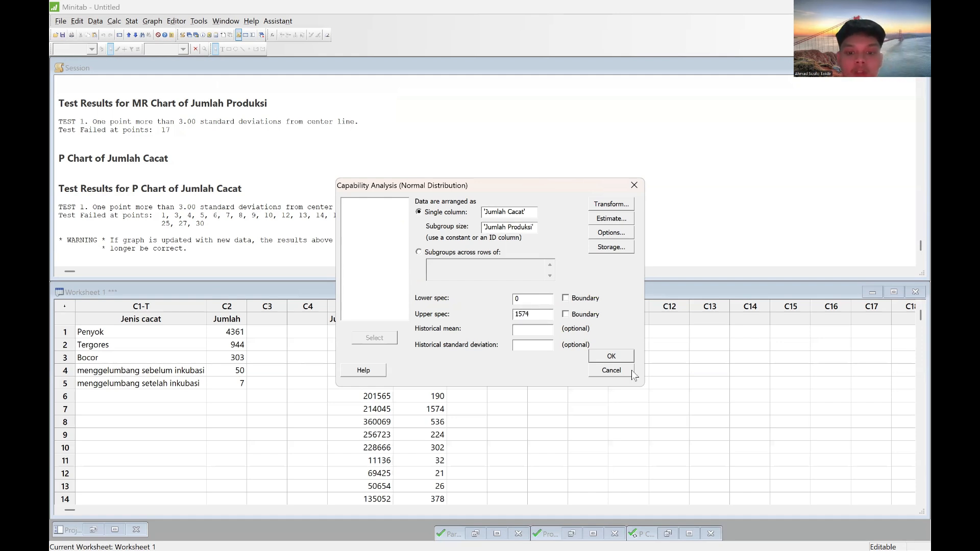
{"action": "left_click", "coordinate": [611, 357]}
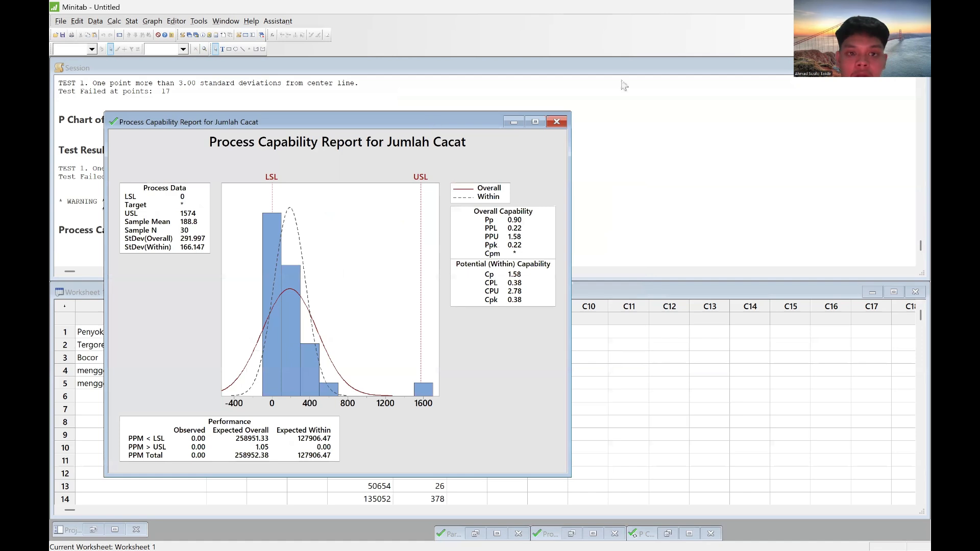
Step: Move the Process Capability Report for Jumlah Cacat aside to review it, and minimise it while keeping it in the project
{"action": "left_click_drag", "start_coordinate": [408, 122], "coordinate": [599, 85]}
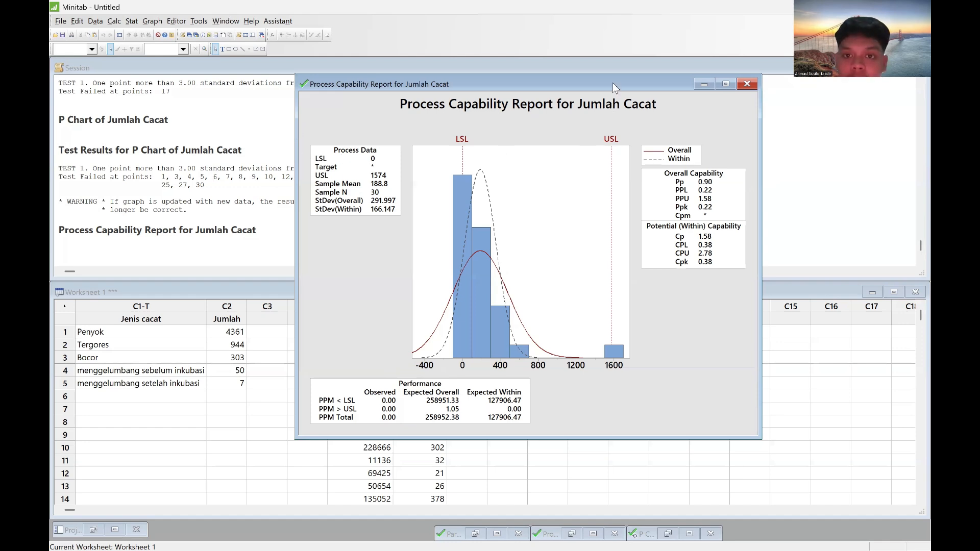
{"action": "left_click_drag", "start_coordinate": [614, 89], "coordinate": [589, 85]}
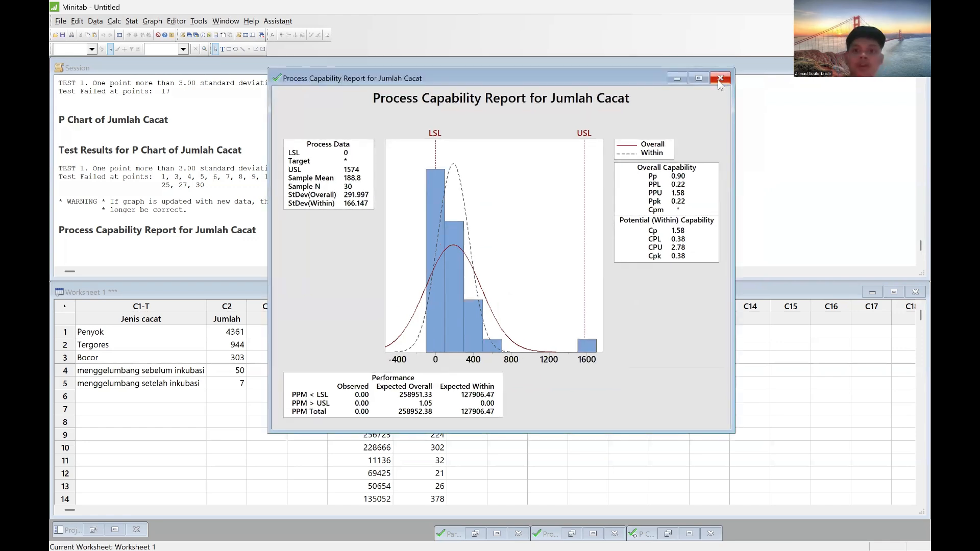
{"action": "left_click", "coordinate": [717, 80]}
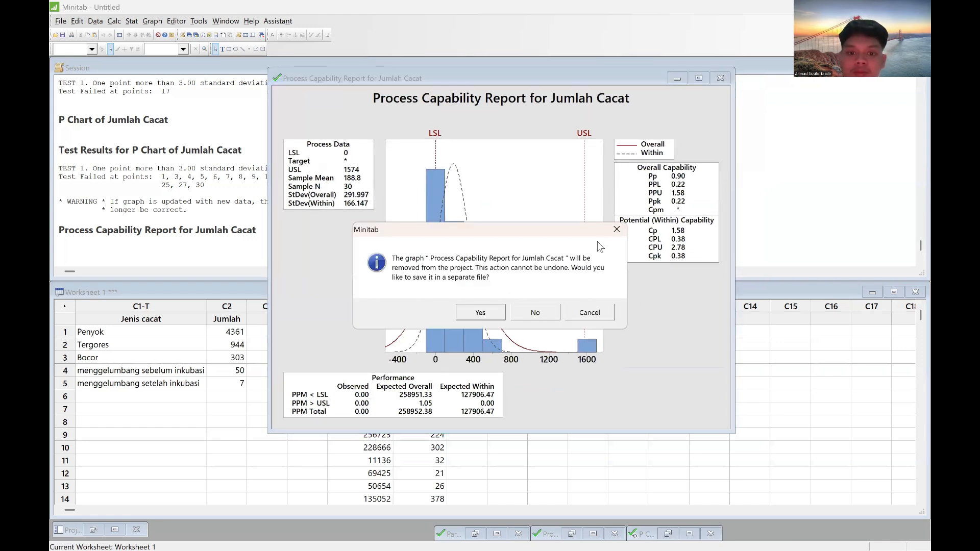
{"action": "left_click", "coordinate": [616, 230]}
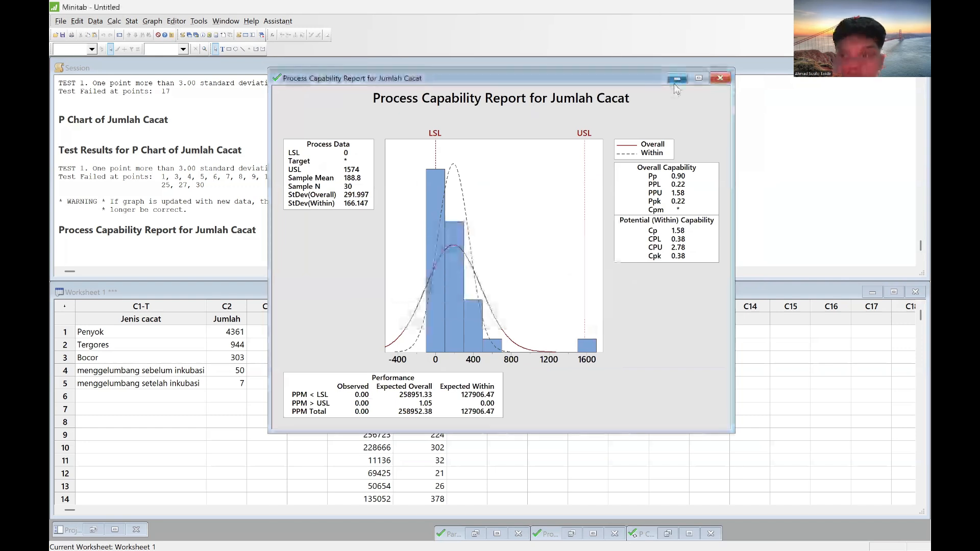
{"action": "left_click", "coordinate": [677, 78]}
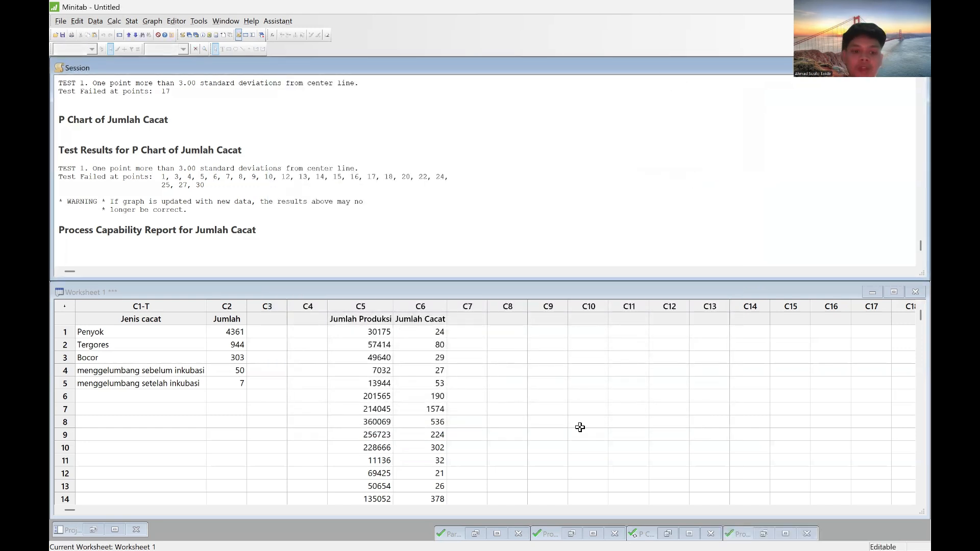
{"action": "scroll", "coordinate": [547, 439], "scroll_direction": "down", "scroll_amount": 4}
{"action": "scroll", "coordinate": [546, 440], "scroll_direction": "up", "scroll_amount": 4}
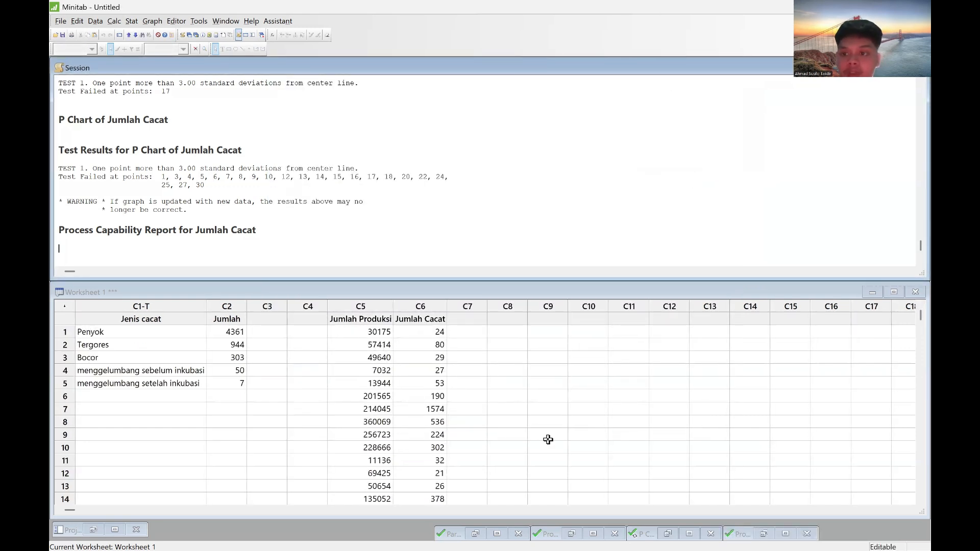